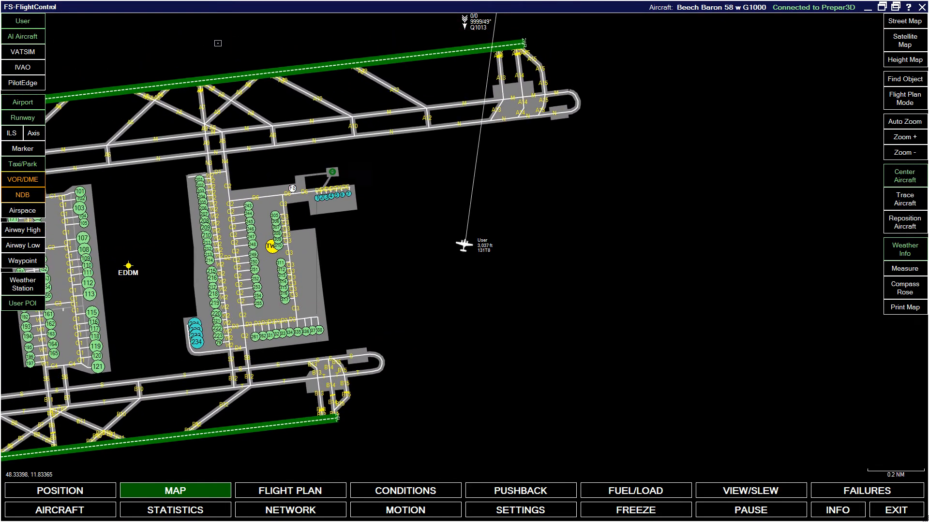
pyautogui.click(904, 152)
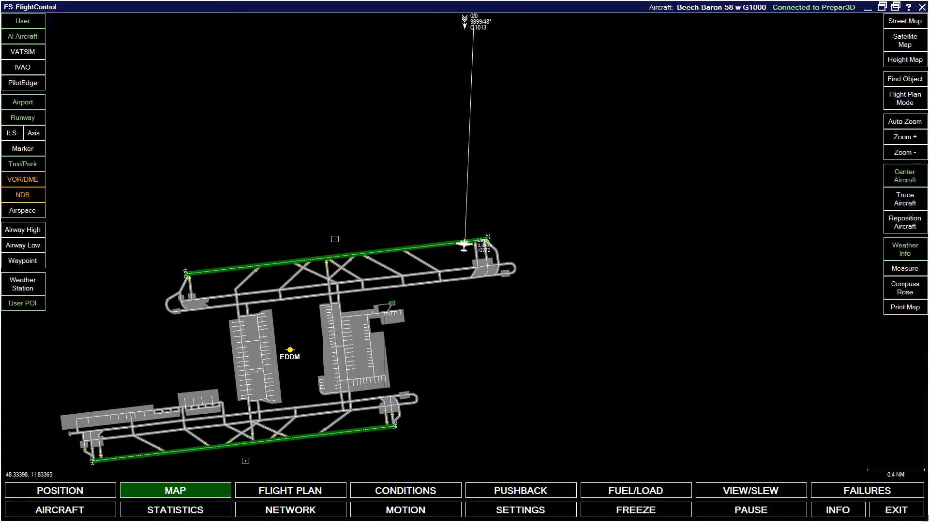
pyautogui.click(904, 152)
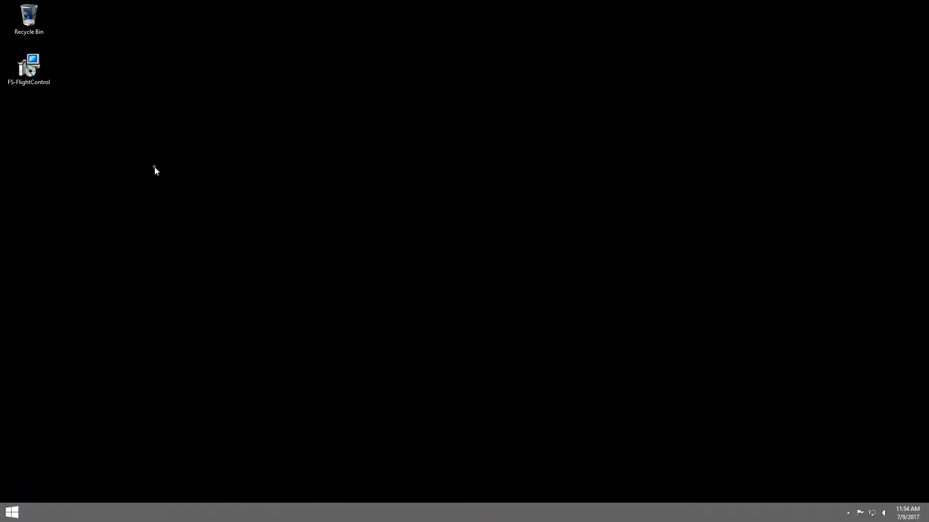
# Step: Start the FS-FlightControl installer from the desktop in English and accept the license agreement
pyautogui.doubleClick(32, 79)
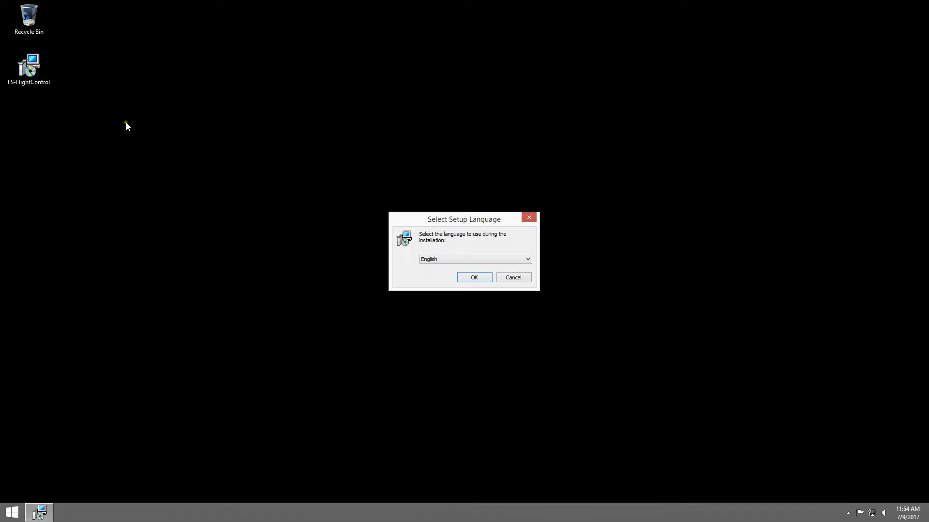
pyautogui.click(473, 276)
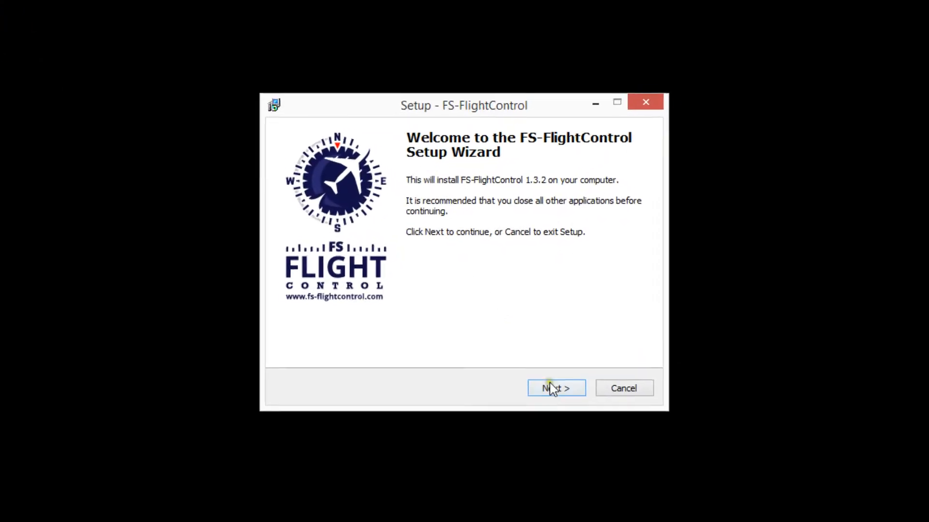
pyautogui.click(553, 388)
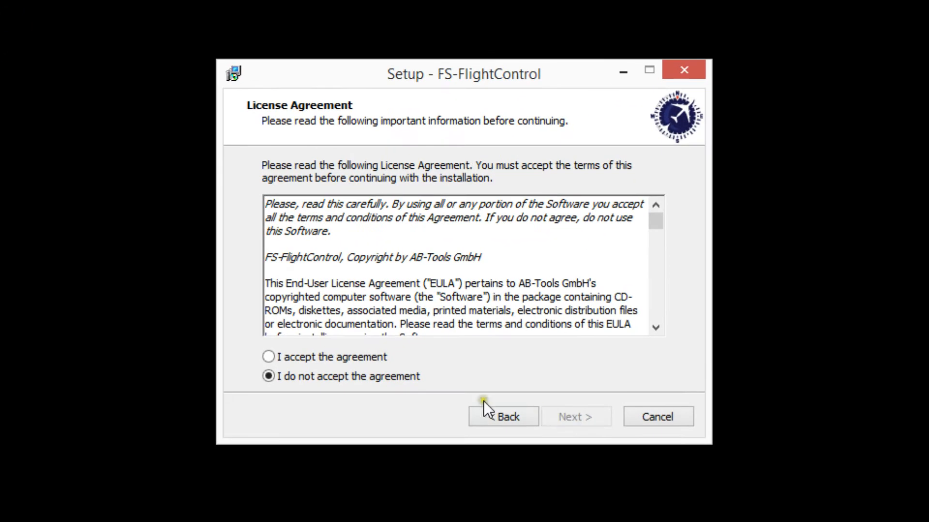
pyautogui.click(382, 341)
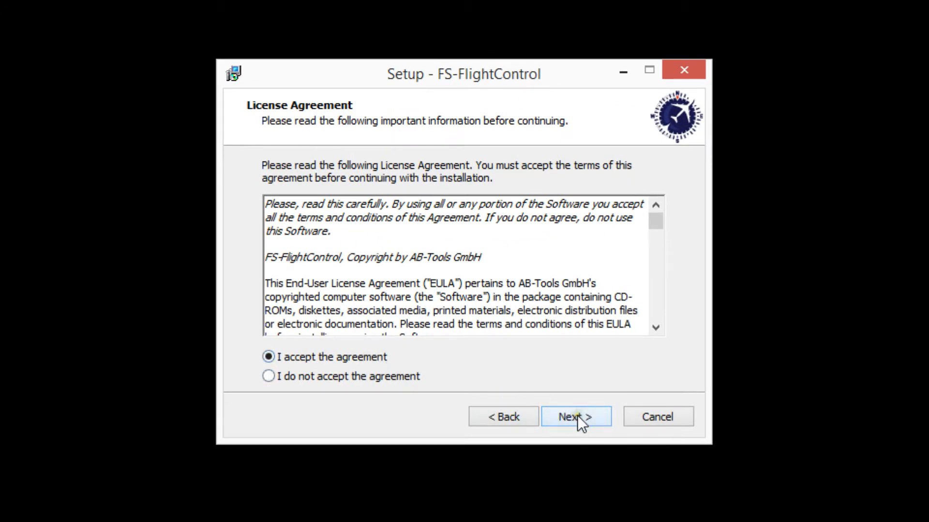
pyautogui.click(578, 418)
# Step: Install FS-FlightControl into C:\Program Files\FS-FlightControl with a desktop shortcut and Windows Firewall exemption, and launch it on finishing setup
pyautogui.click(580, 423)
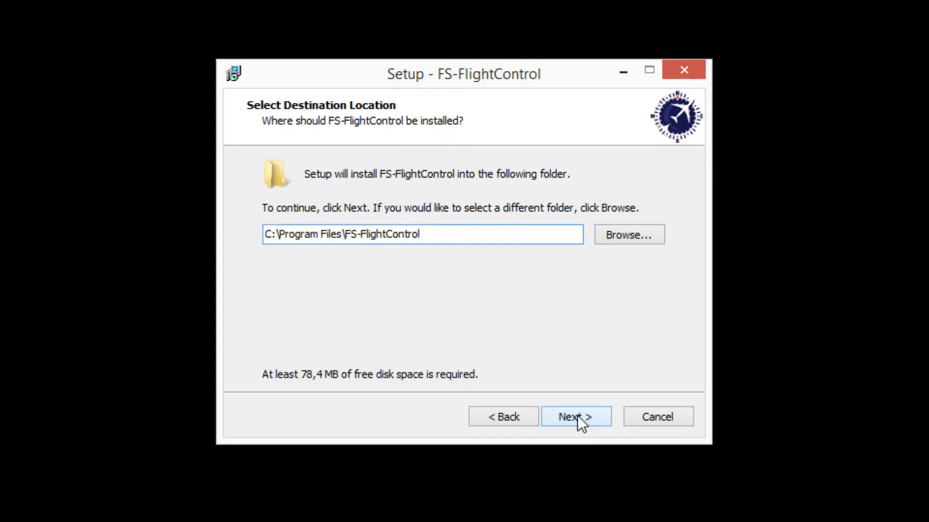
pyautogui.click(578, 418)
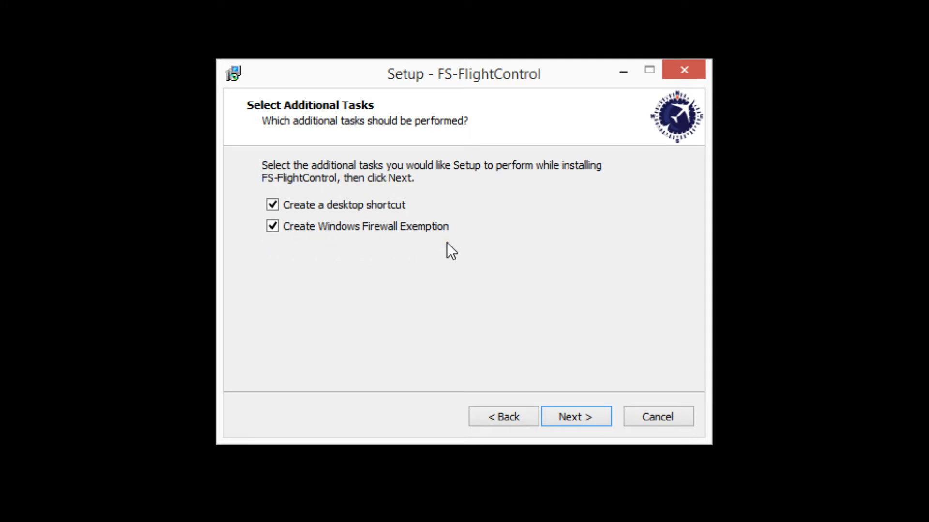
pyautogui.click(578, 414)
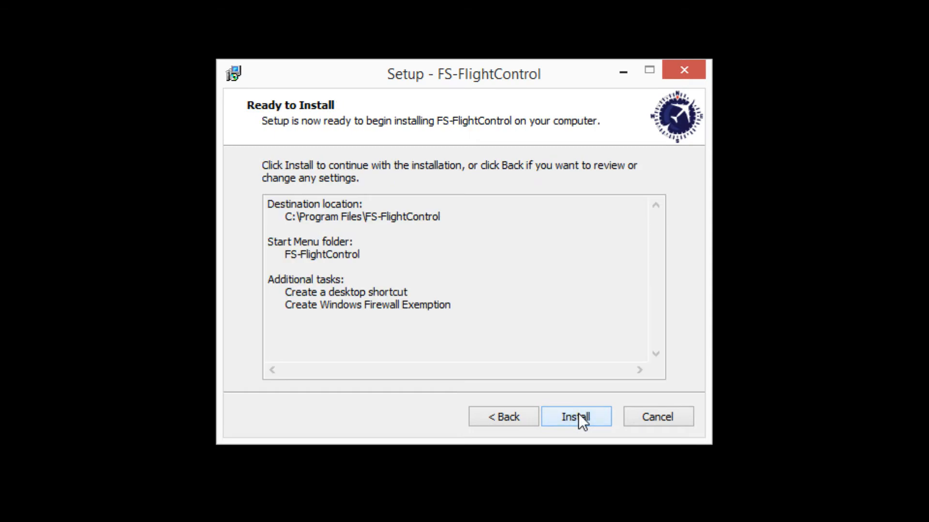
pyautogui.click(578, 414)
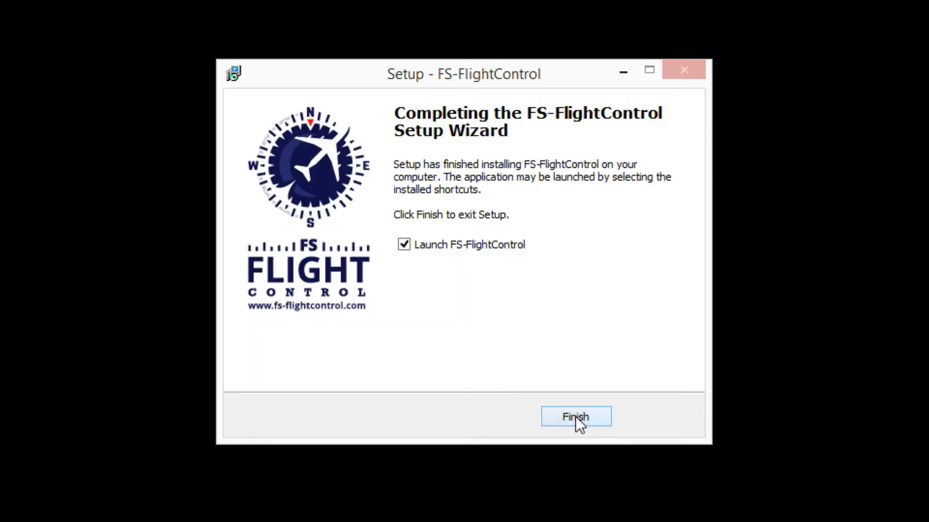
pyautogui.click(576, 417)
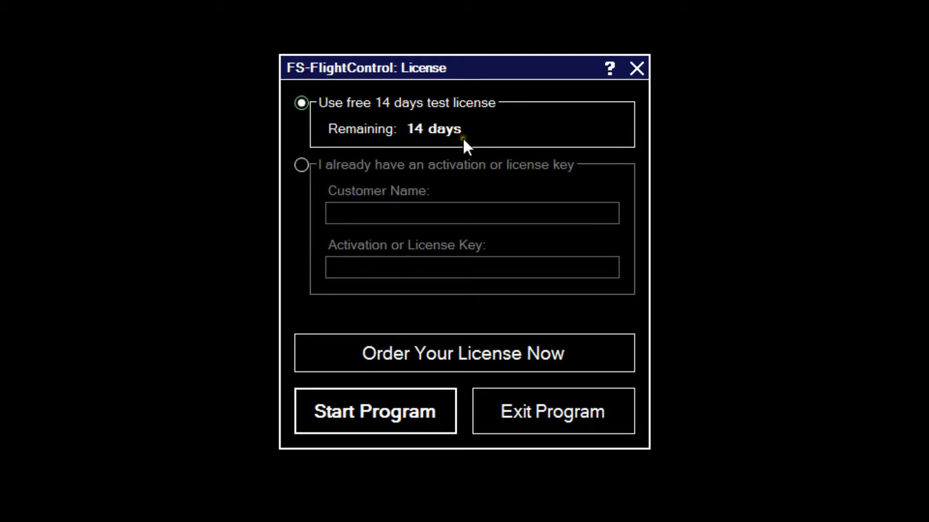
# Step: Start with the free 14 days test license, select Prepar3D as simulator and open the SimConnect Network Wizard folder
pyautogui.click(378, 416)
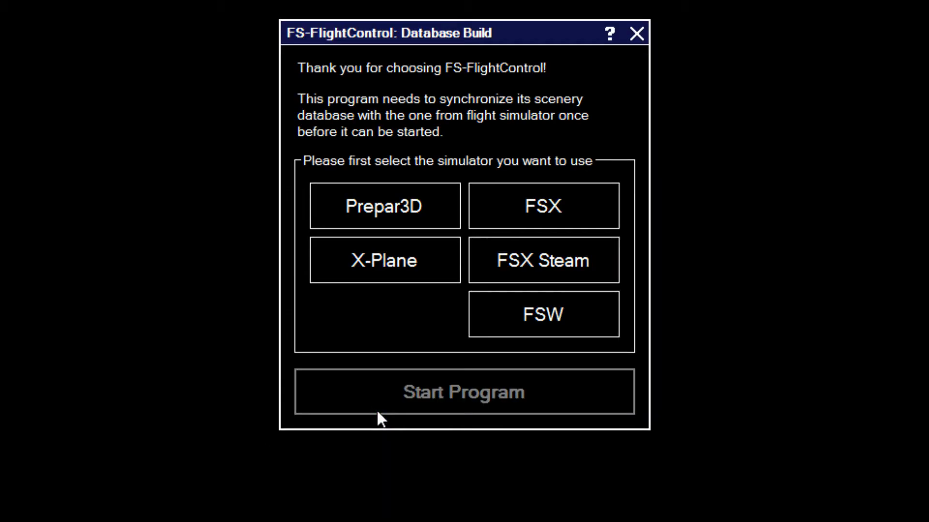
pyautogui.click(388, 205)
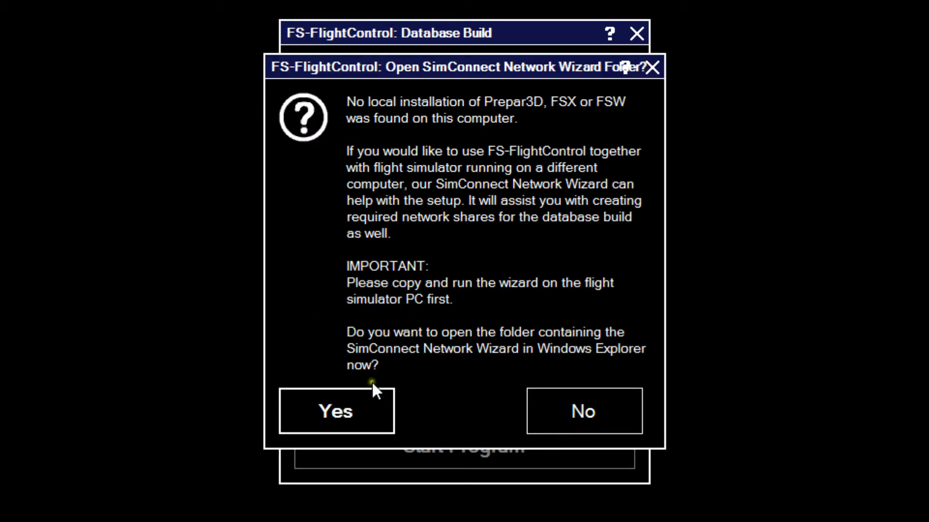
pyautogui.click(338, 410)
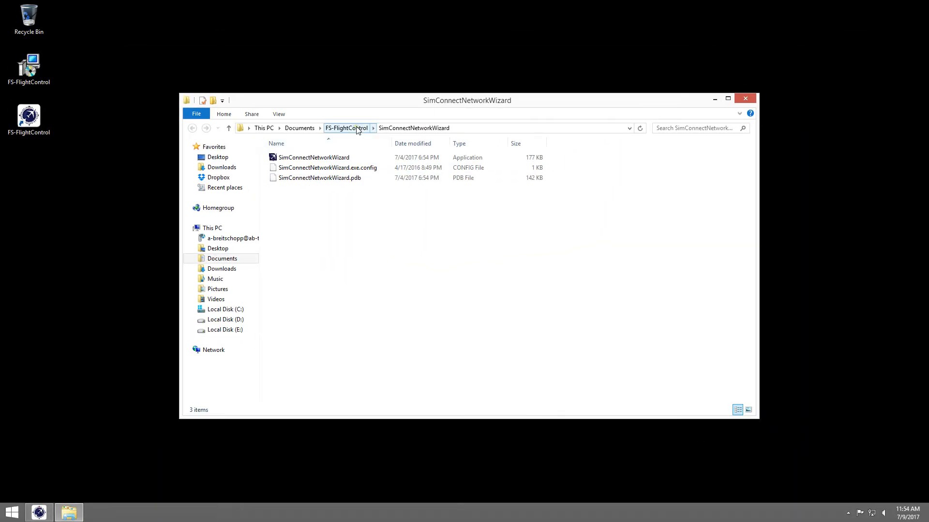
# Step: Move the SimConnectNetworkWizard folder from Documents\FS-FlightControl to Removable Disk (G:)
pyautogui.click(357, 130)
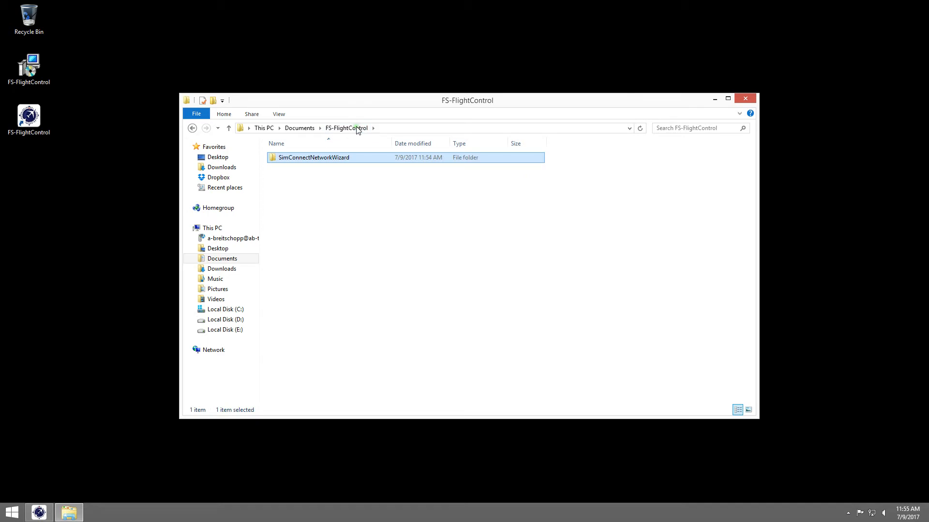
pyautogui.rightClick(316, 160)
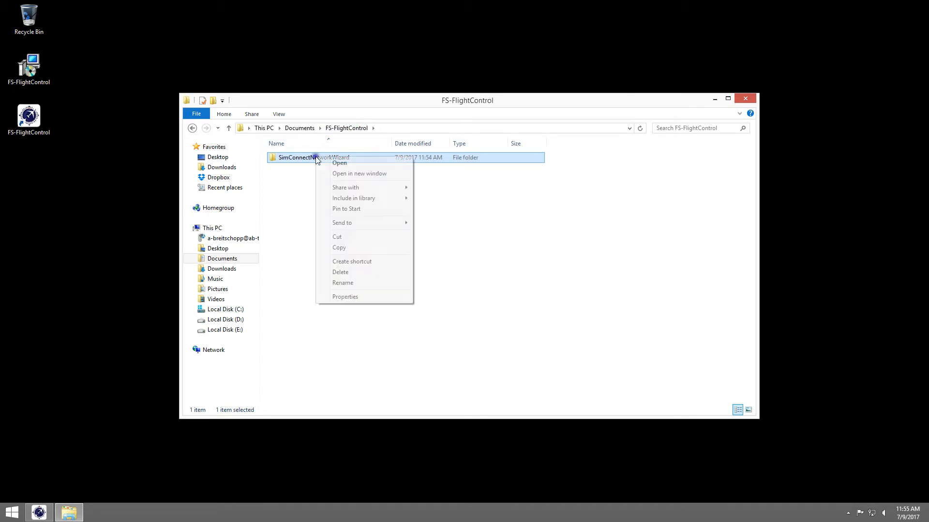
pyautogui.click(341, 236)
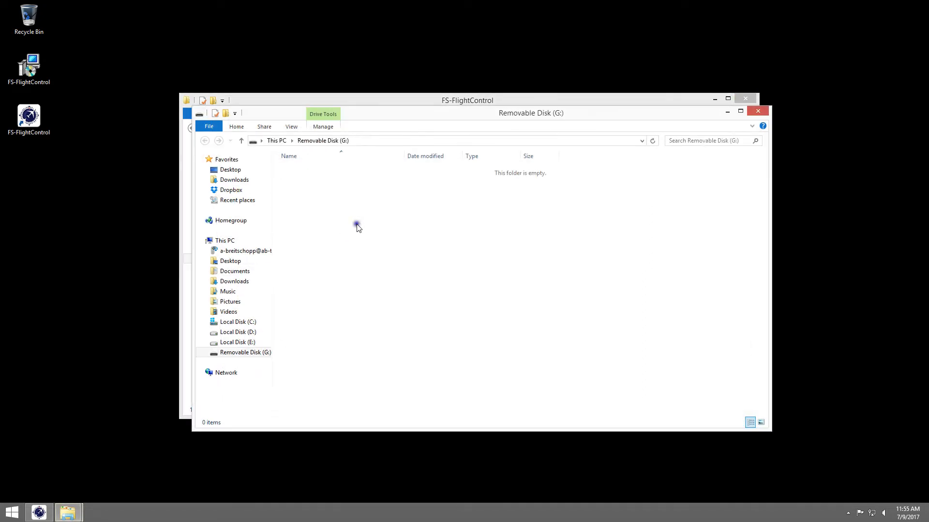
pyautogui.rightClick(356, 224)
pyautogui.click(380, 291)
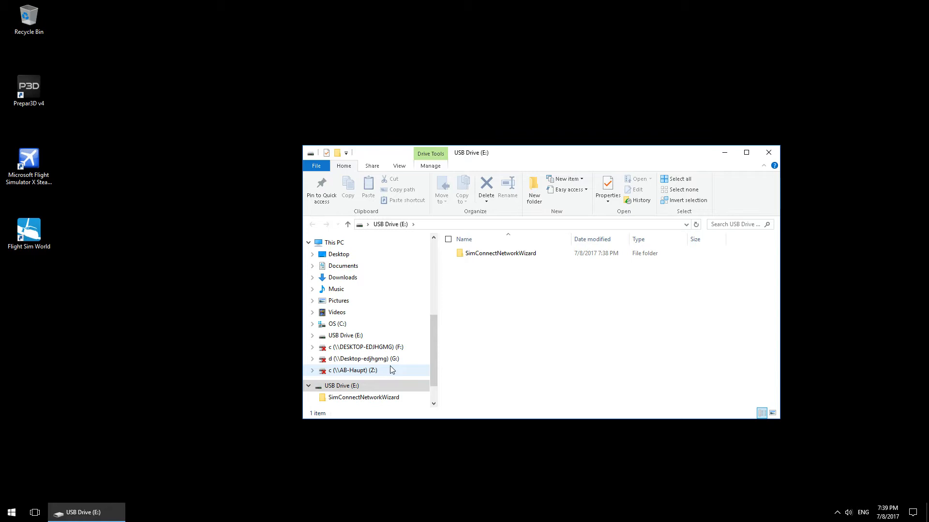
# Step: On the flight simulator computer, move the SimConnectNetworkWizard folder from USB Drive (E:) to the desktop
pyautogui.rightClick(486, 255)
pyautogui.click(376, 397)
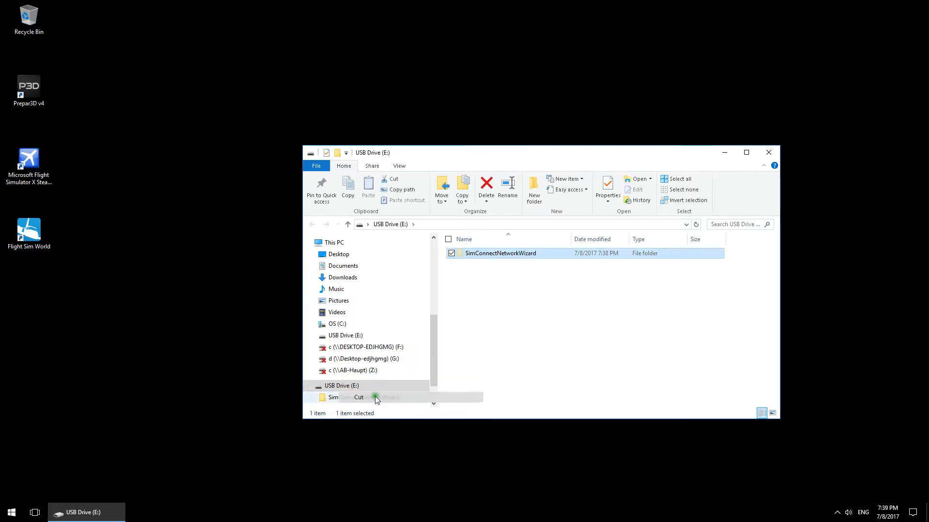
pyautogui.rightClick(172, 278)
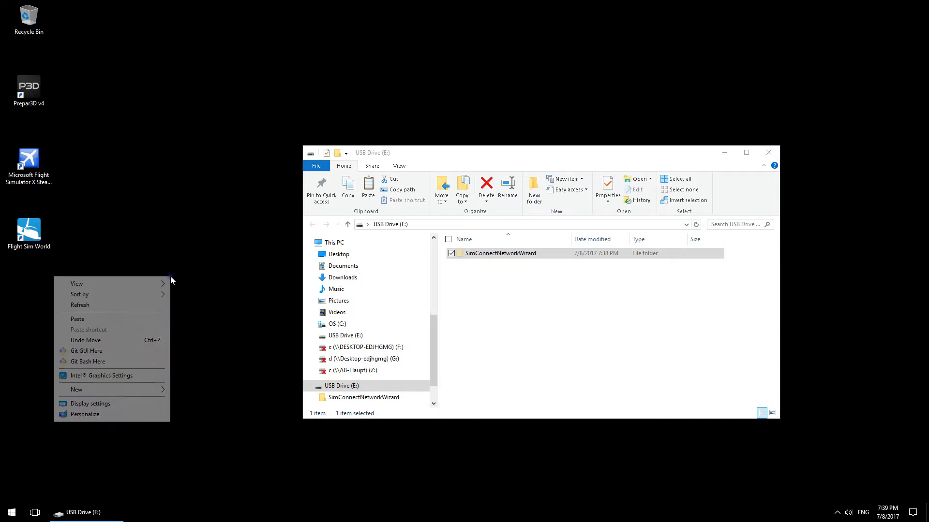
pyautogui.click(138, 319)
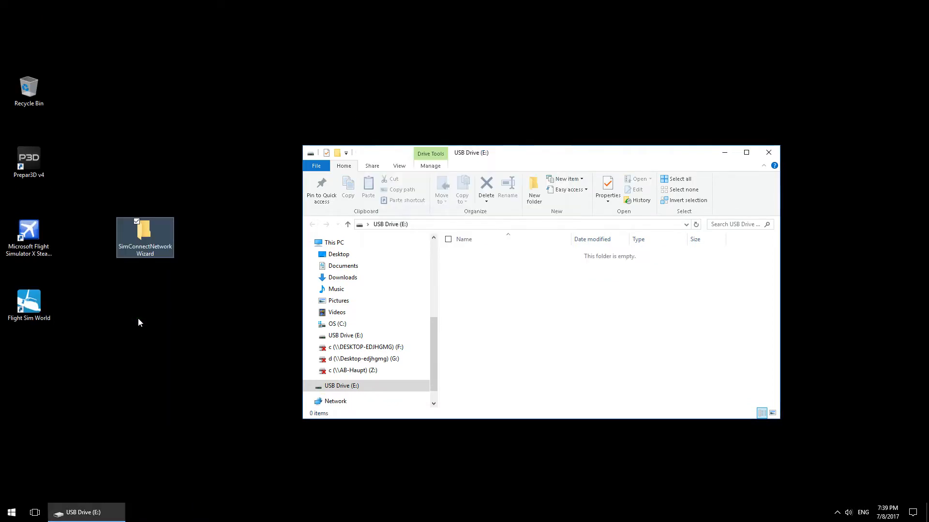
# Step: Run SimConnectNetworkWizard.exe from the desktop folder and continue with Prepar3D v4 as the simulator version
pyautogui.doubleClick(145, 245)
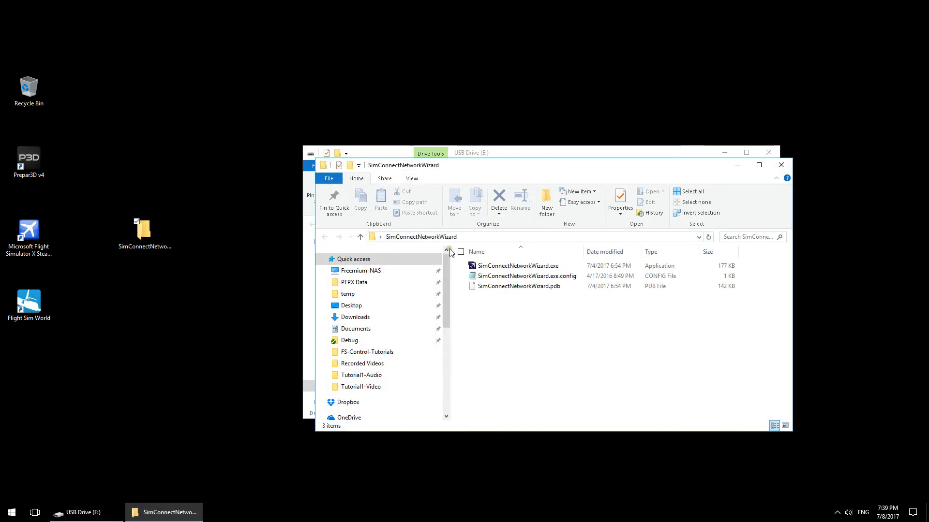
pyautogui.doubleClick(487, 267)
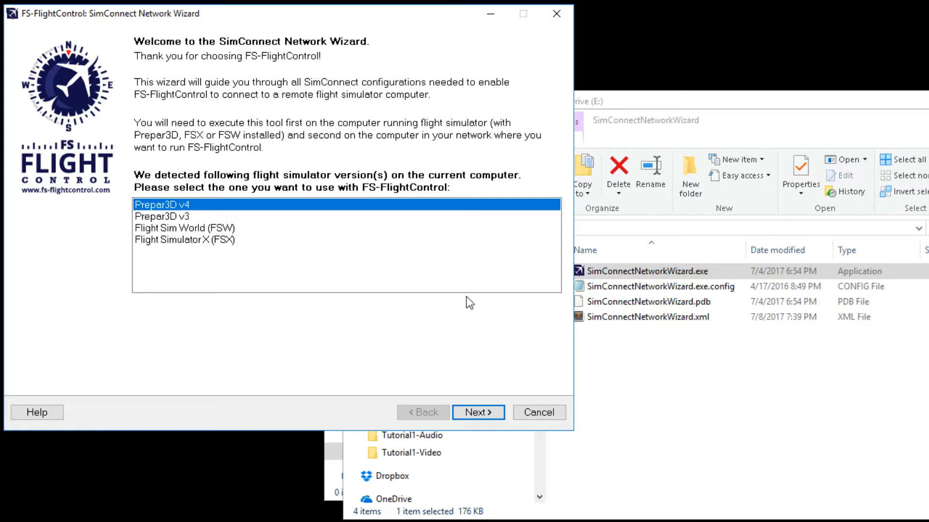
pyautogui.click(478, 413)
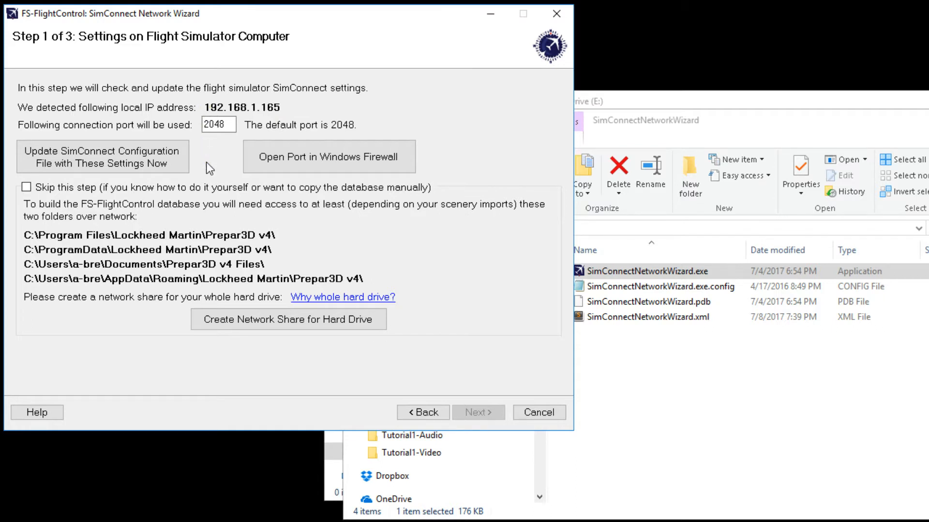
# Step: Update the SimConnect configuration file with connection port 2048 and open that port in Windows Firewall, allowing the system changes
pyautogui.doubleClick(214, 124)
pyautogui.click(122, 161)
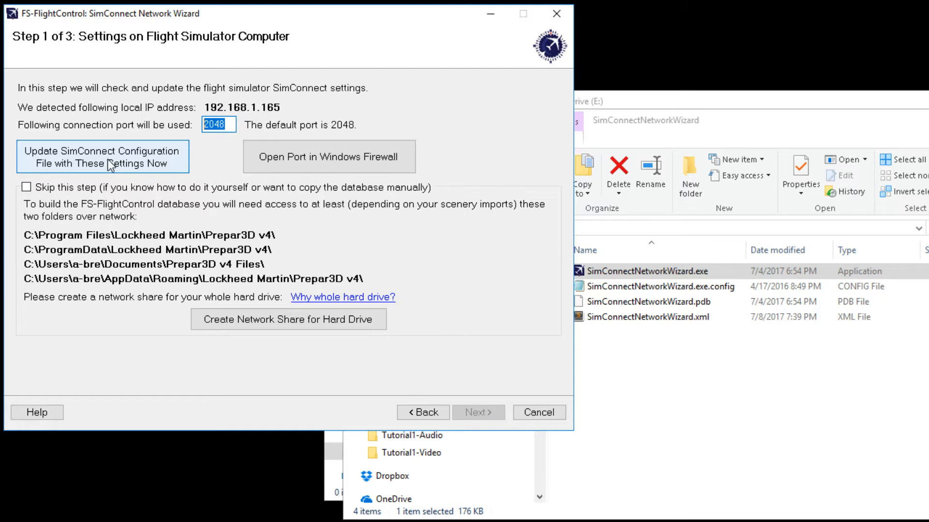
pyautogui.click(108, 159)
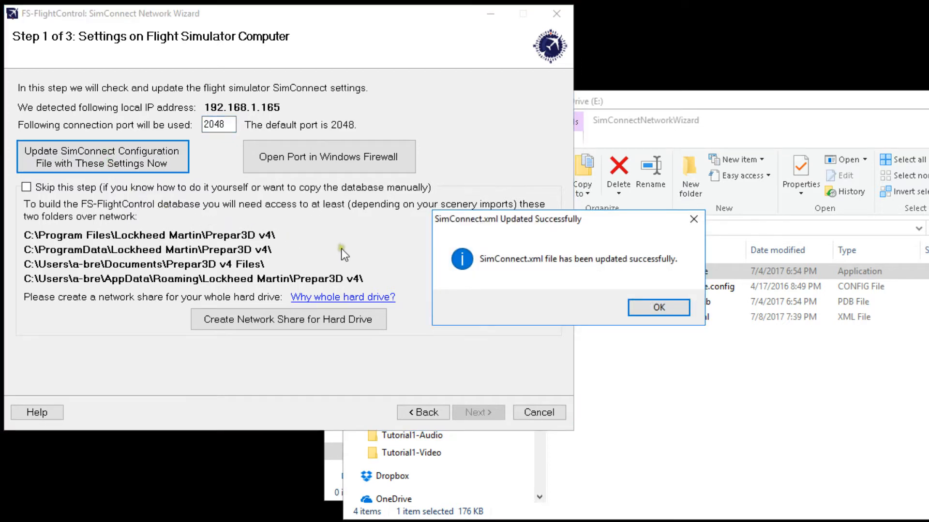
pyautogui.click(641, 308)
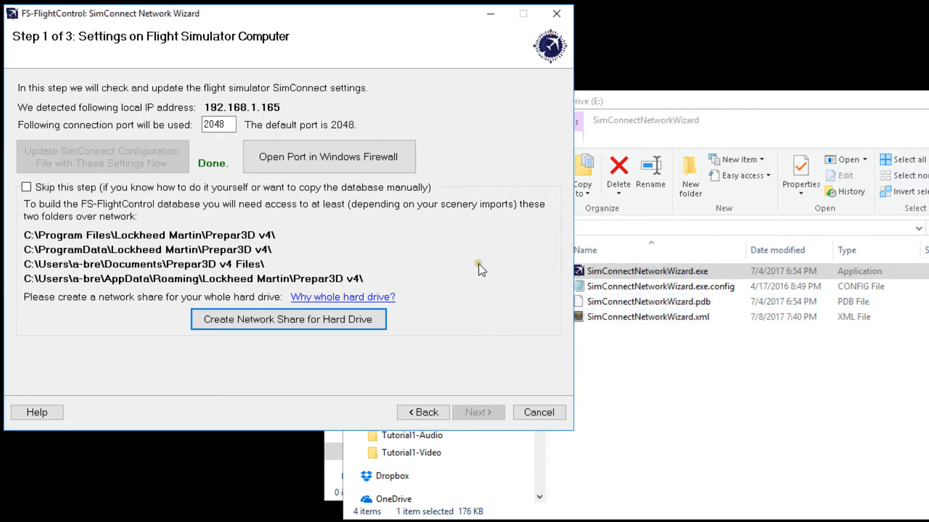
pyautogui.click(329, 167)
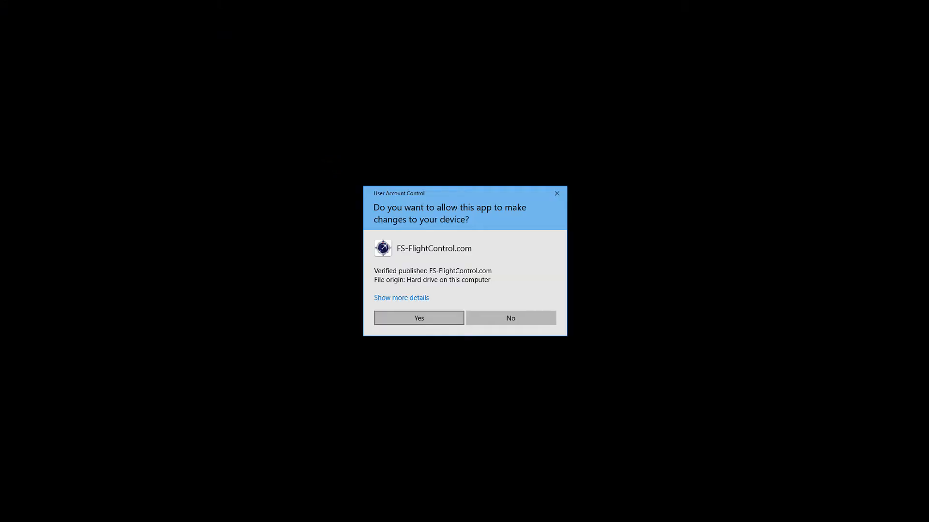
pyautogui.click(418, 318)
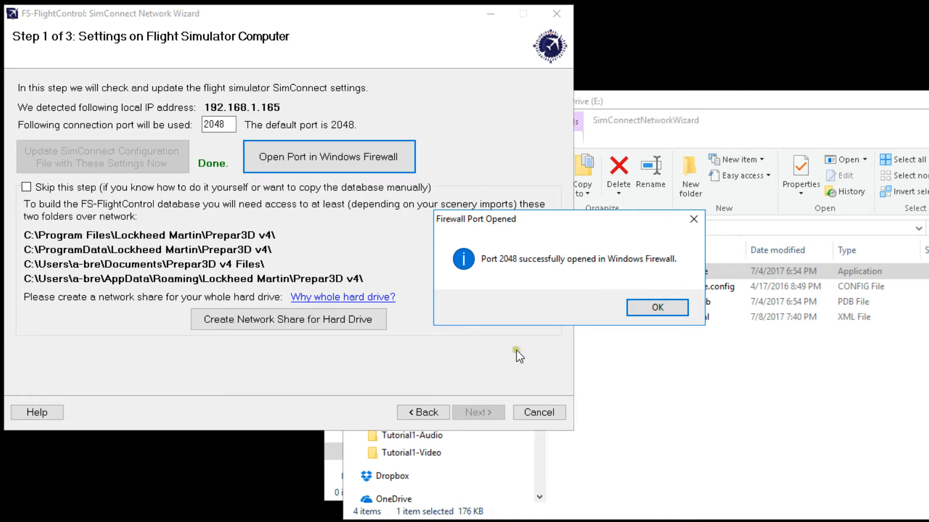
pyautogui.click(653, 307)
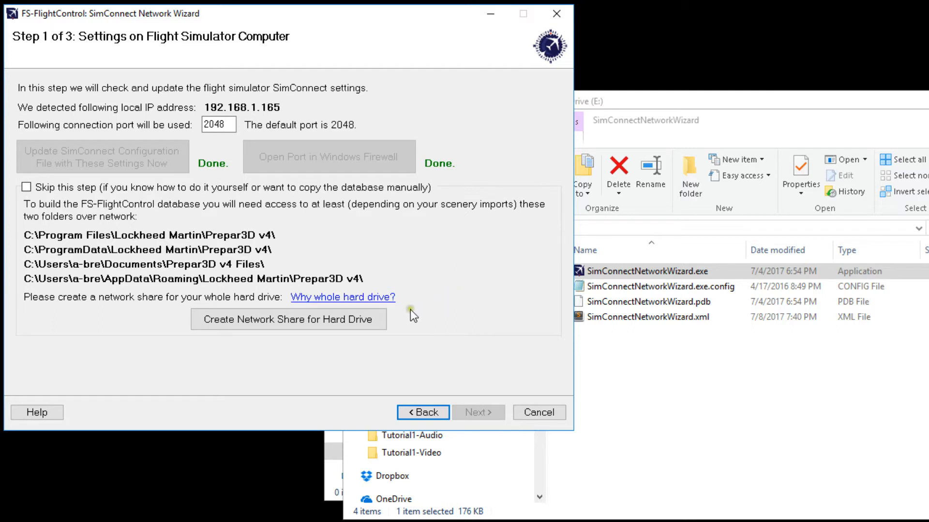
# Step: Create the network share for the hard drive, allowing the system changes, and close the wizard at the Change Computer stage
pyautogui.click(293, 326)
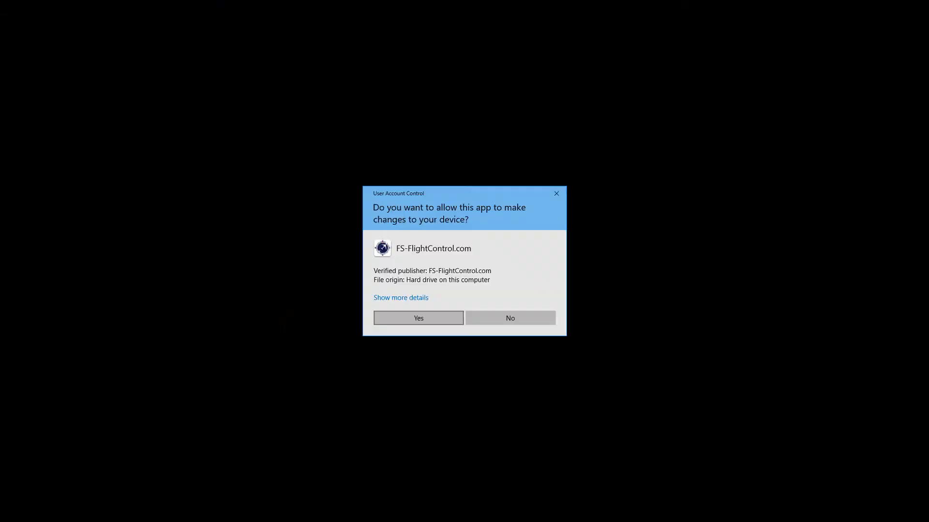
pyautogui.press('Return')
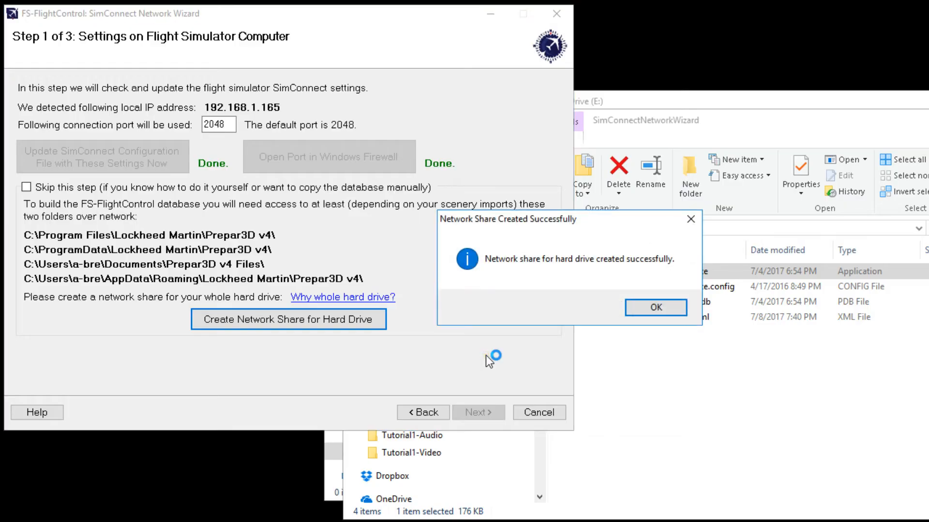
pyautogui.click(663, 305)
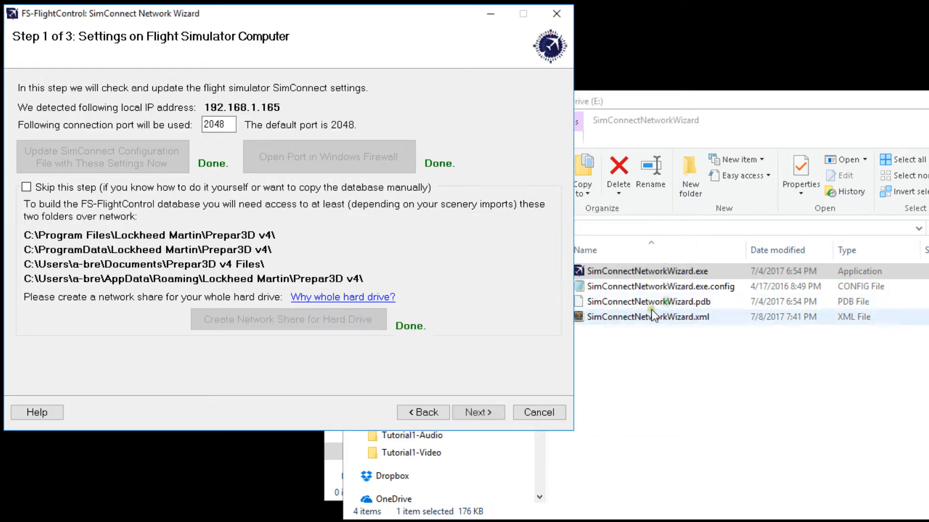
pyautogui.click(483, 413)
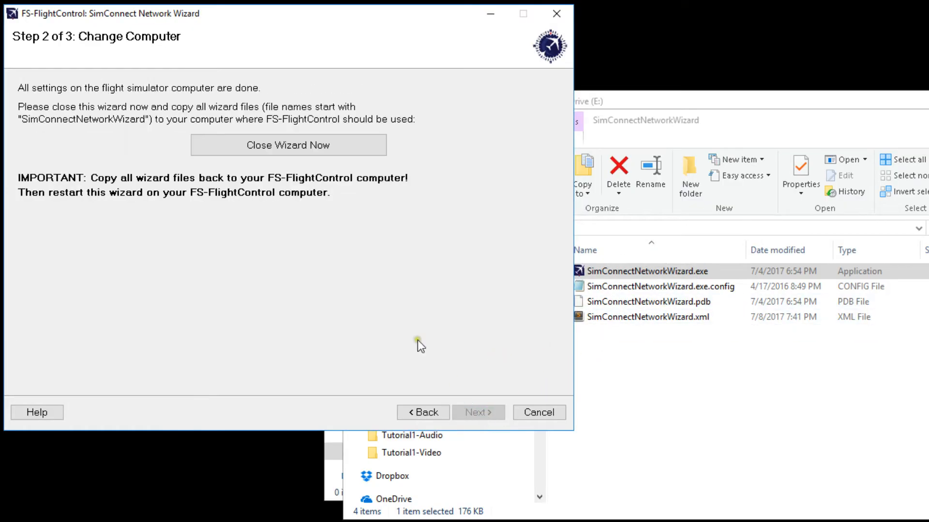
pyautogui.click(295, 152)
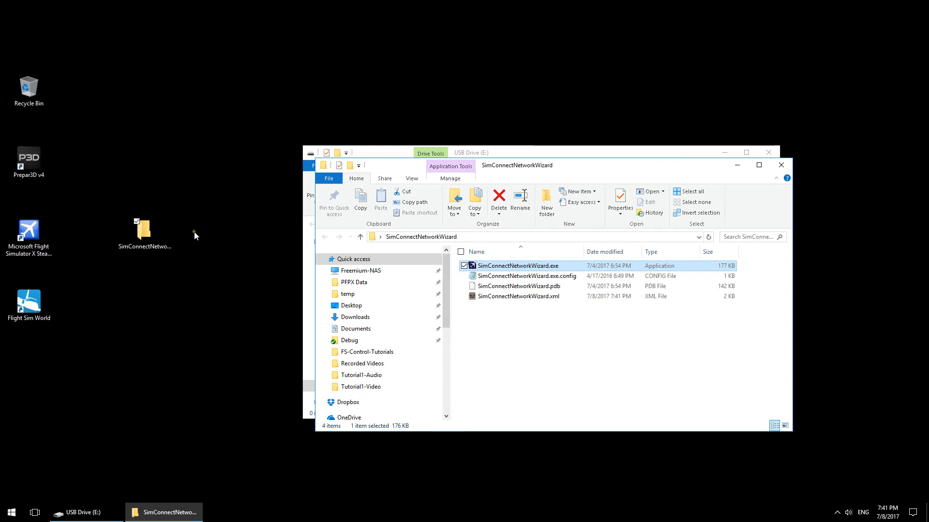
# Step: Move the SimConnectNetworkWizard folder from the desktop back to USB Drive (E:)
pyautogui.click(150, 247)
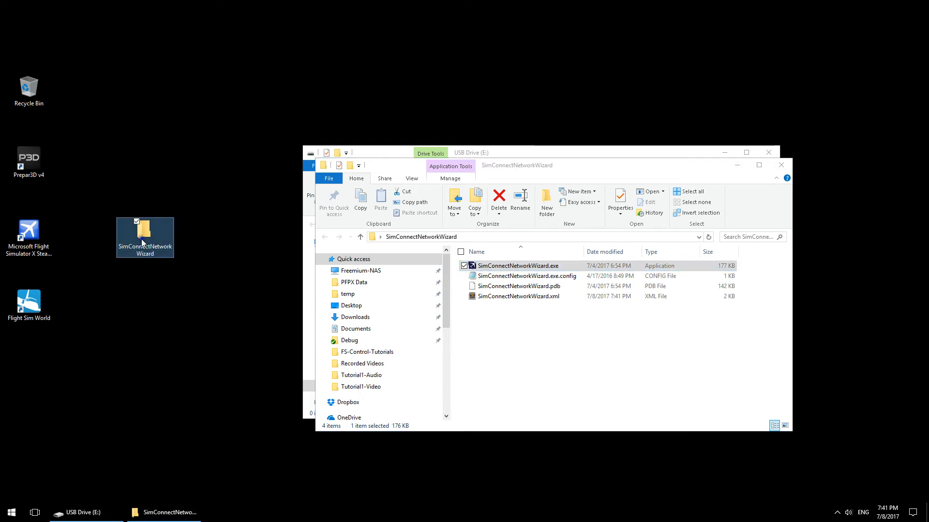
pyautogui.rightClick(143, 241)
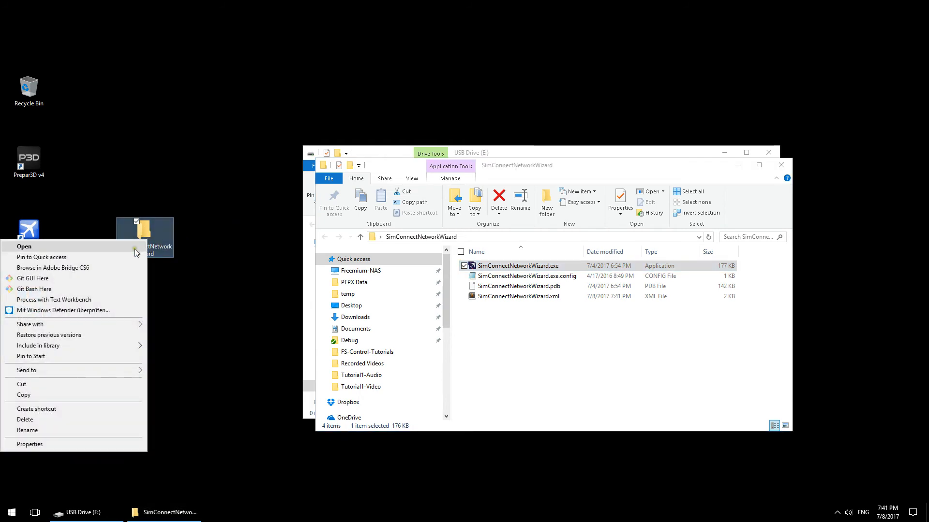
pyautogui.click(59, 384)
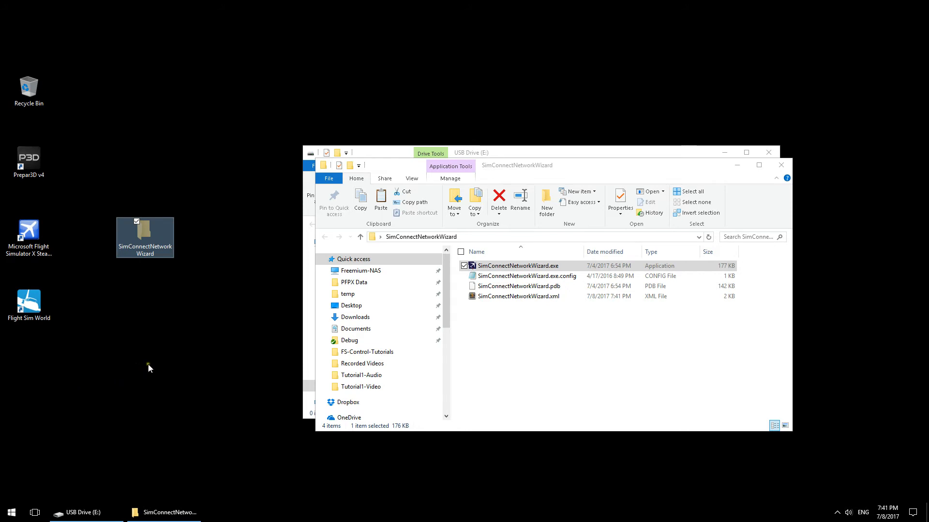
pyautogui.moveTo(446, 289); pyautogui.dragTo(454, 363)
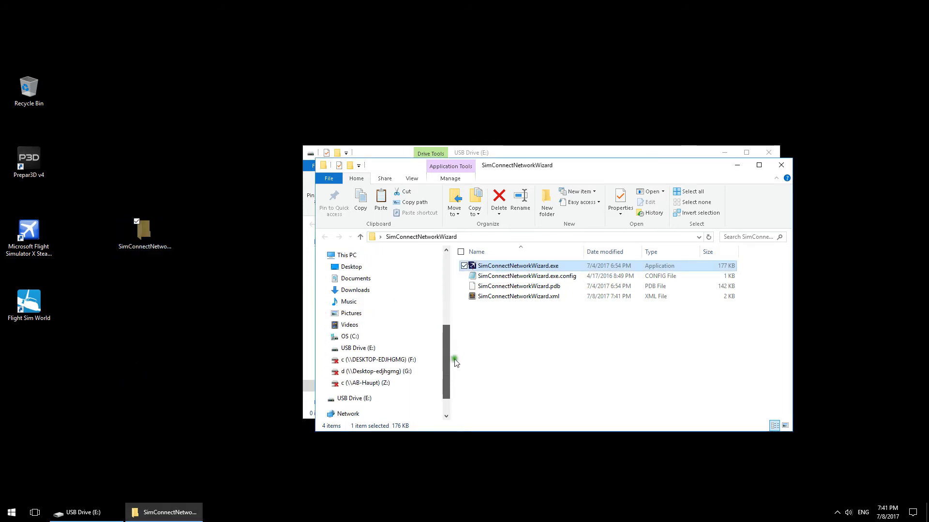
pyautogui.click(363, 351)
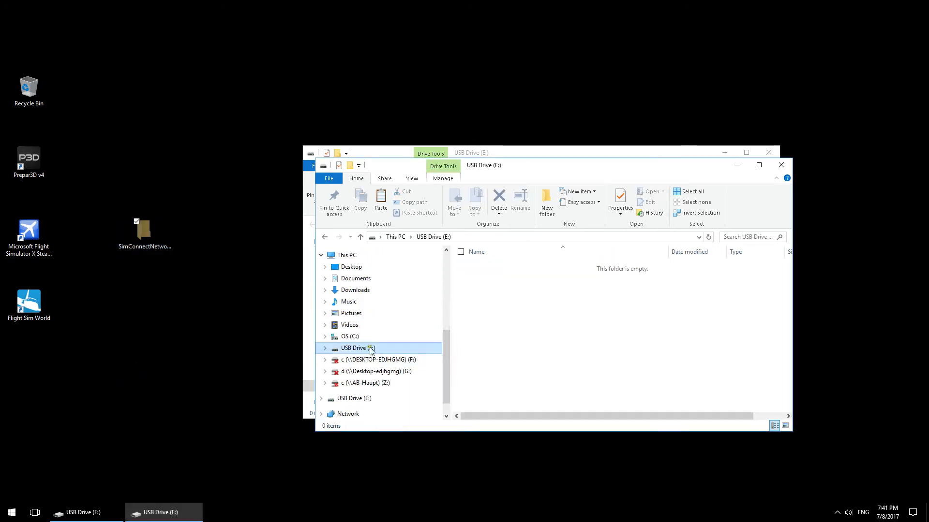
pyautogui.rightClick(499, 287)
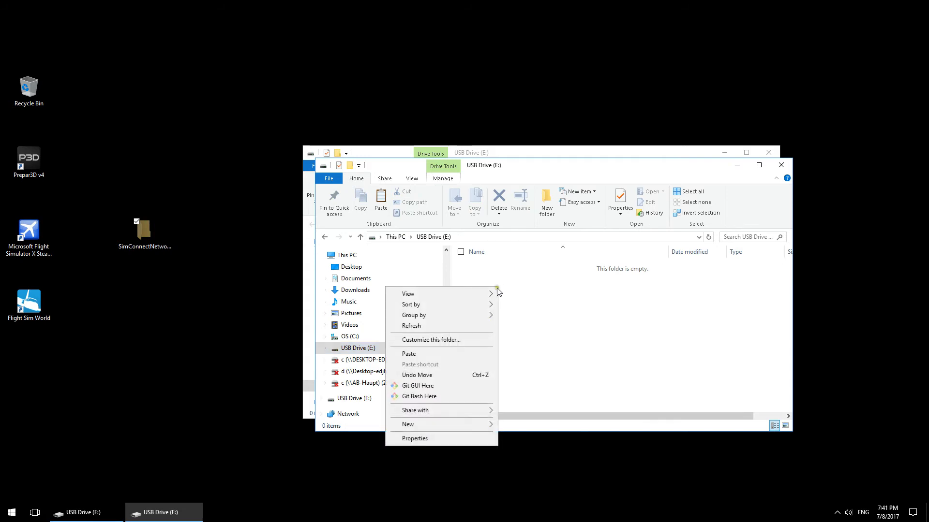
pyautogui.click(457, 351)
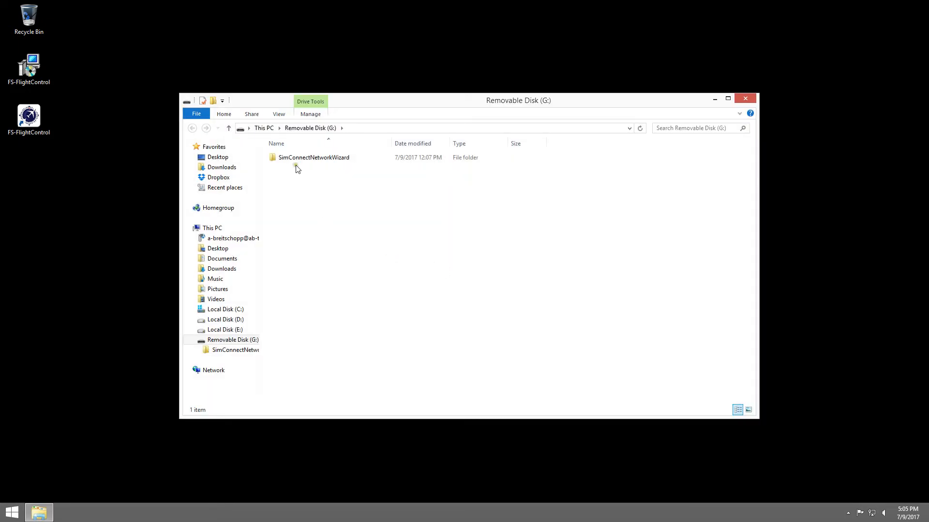
# Step: On the FS-FlightControl computer, move the SimConnectNetworkWizard folder from Removable Disk (G:) to the FS-FlightControl folder in Documents
pyautogui.click(296, 158)
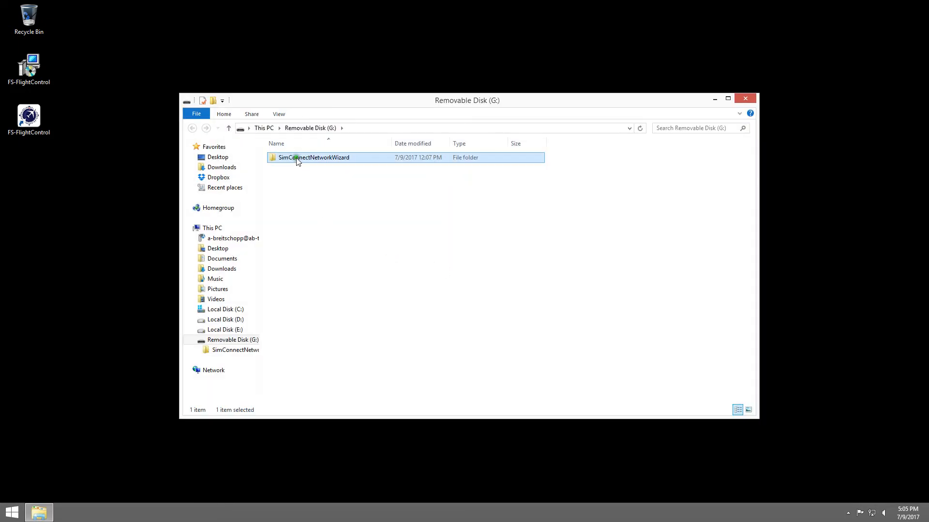
pyautogui.rightClick(297, 159)
pyautogui.click(323, 239)
pyautogui.click(230, 259)
pyautogui.click(296, 159)
pyautogui.doubleClick(297, 158)
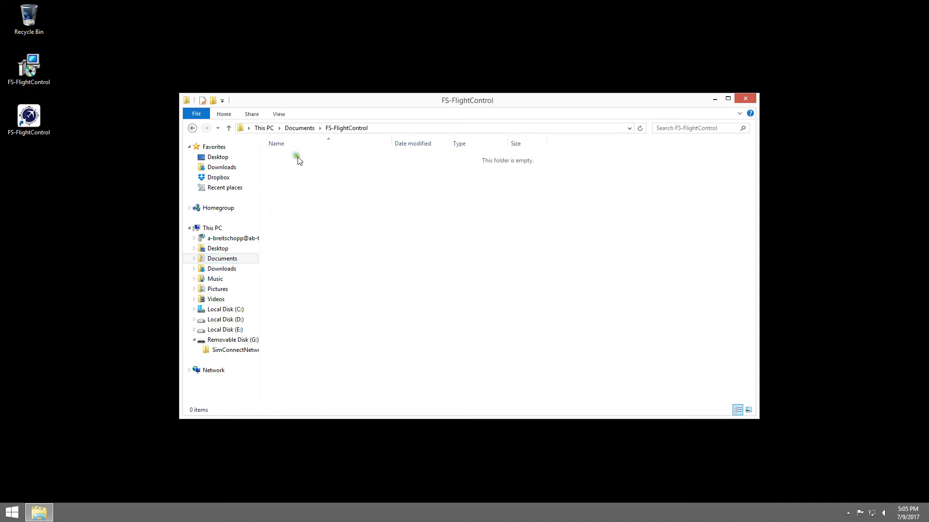
pyautogui.rightClick(304, 167)
pyautogui.click(330, 233)
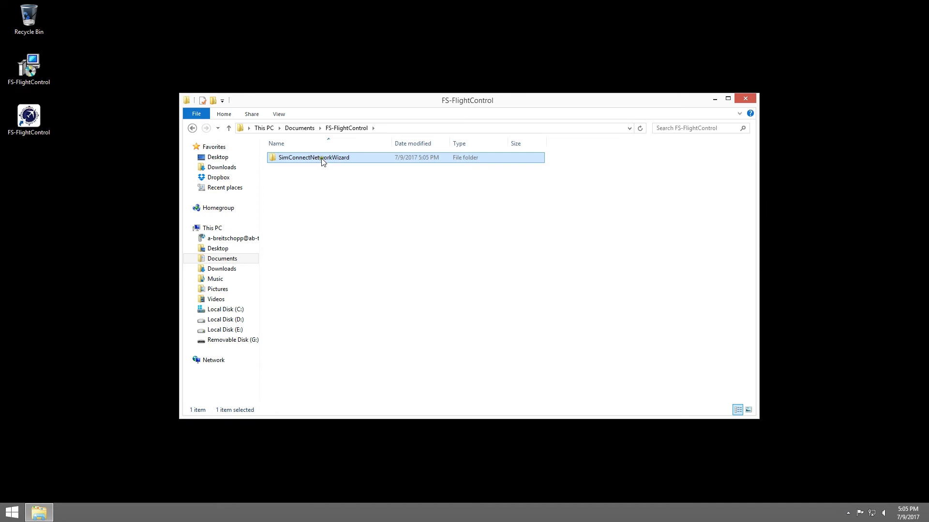
# Step: Run the SimConnectNetworkWizard application from the moved folder and open the Network location from its remote folder access stage
pyautogui.doubleClick(322, 159)
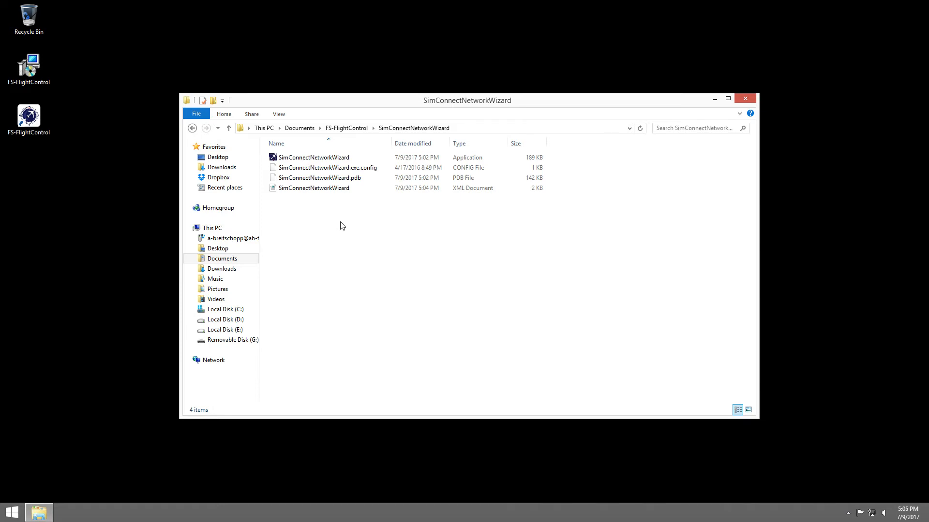
pyautogui.doubleClick(319, 157)
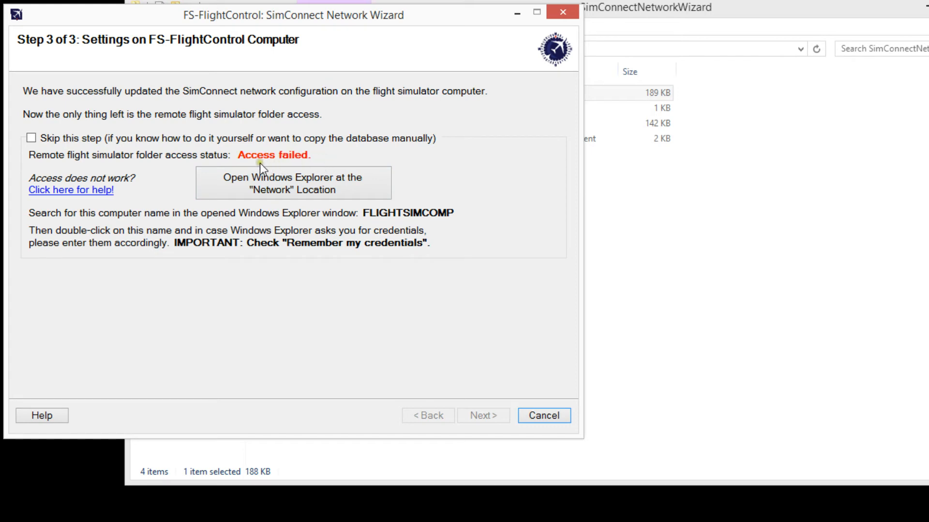
pyautogui.click(292, 184)
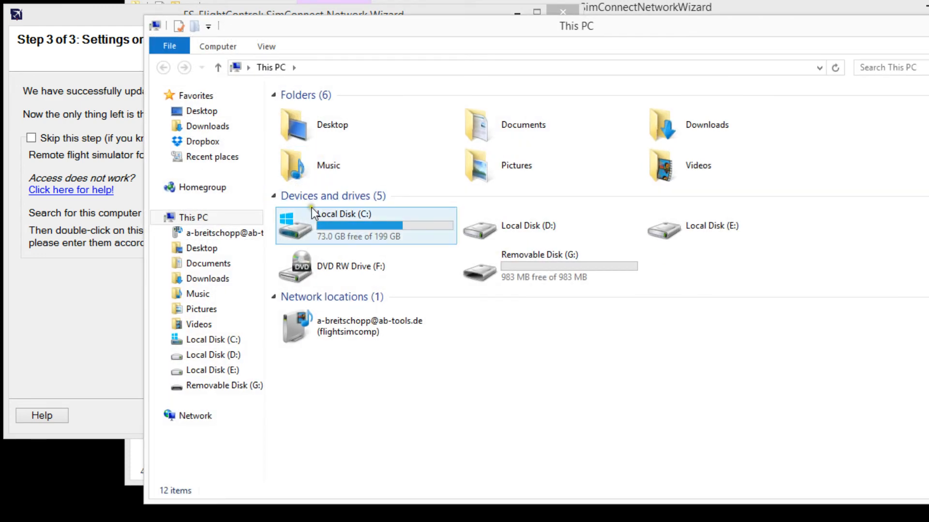
pyautogui.click(200, 419)
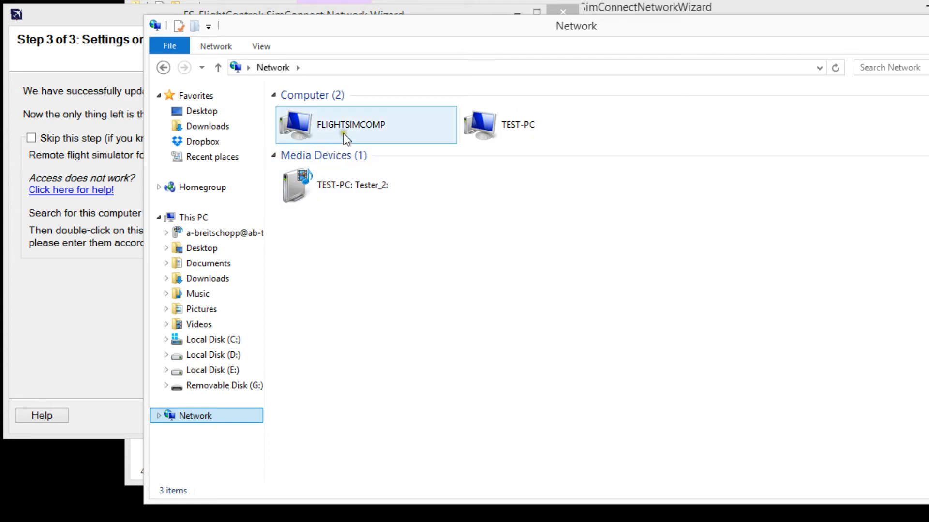
# Step: Connect to FLIGHTSIMCOMP by entering the account user name and password with the credentials remembered, and dismiss the resulting dialog
pyautogui.click(343, 132)
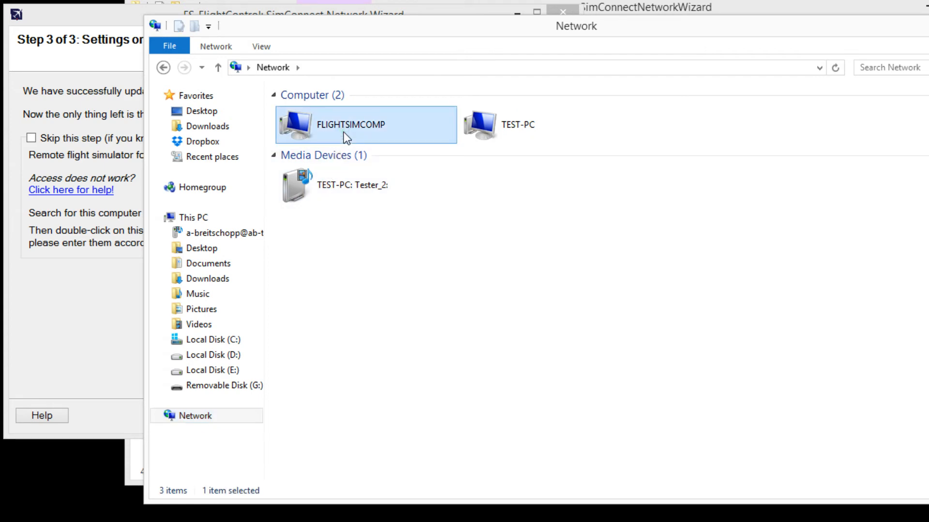
pyautogui.doubleClick(343, 132)
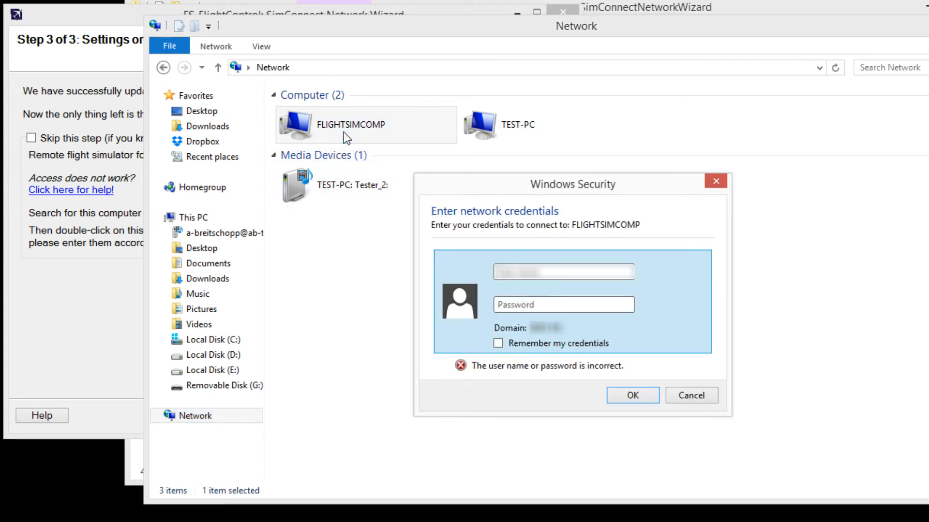
pyautogui.write('•••••••••••••')
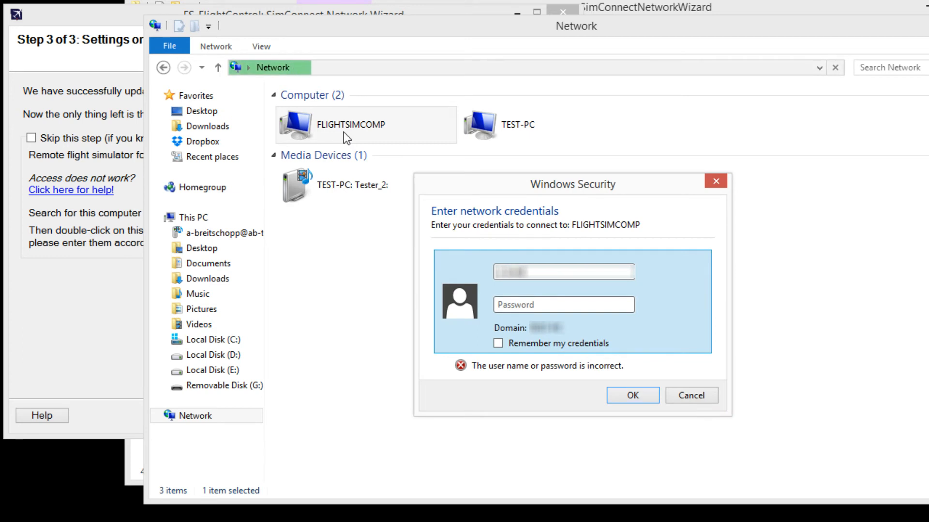
pyautogui.write('•••••••••••')
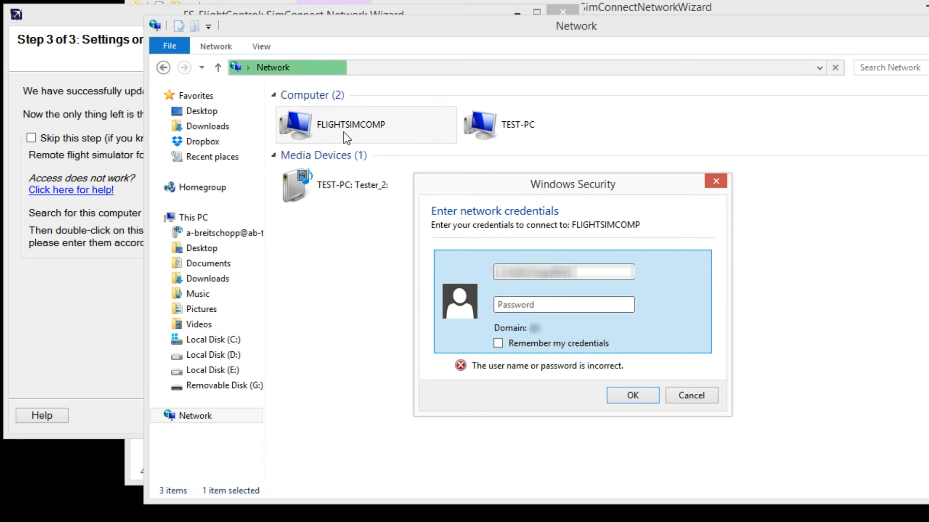
pyautogui.press('Tab')
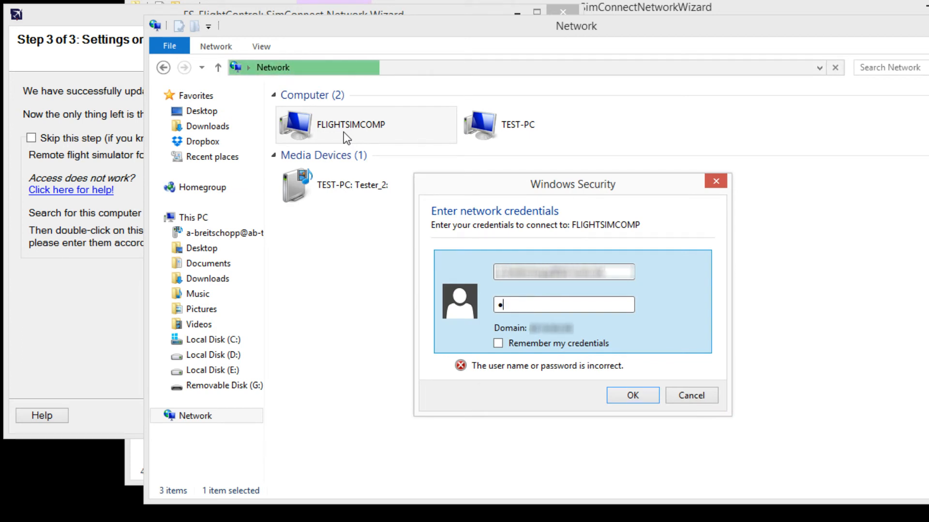
pyautogui.write('••••••••')
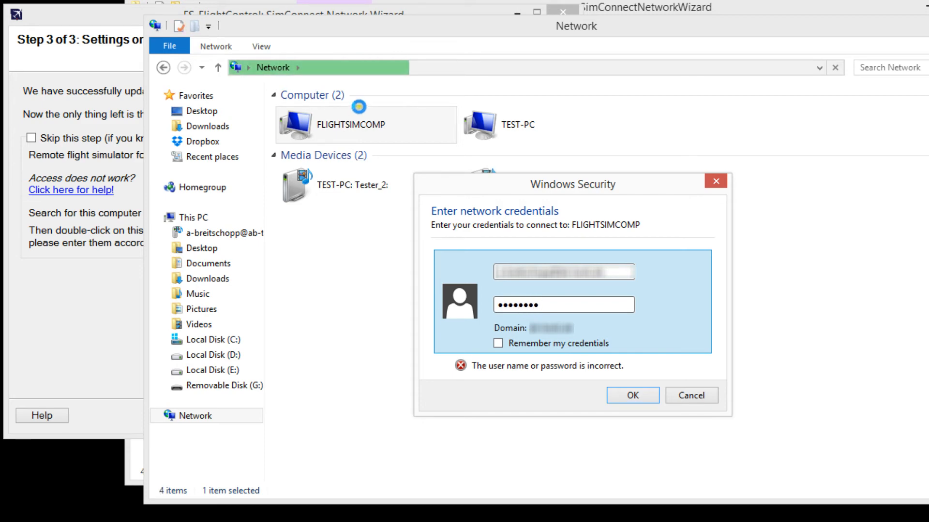
pyautogui.click(499, 343)
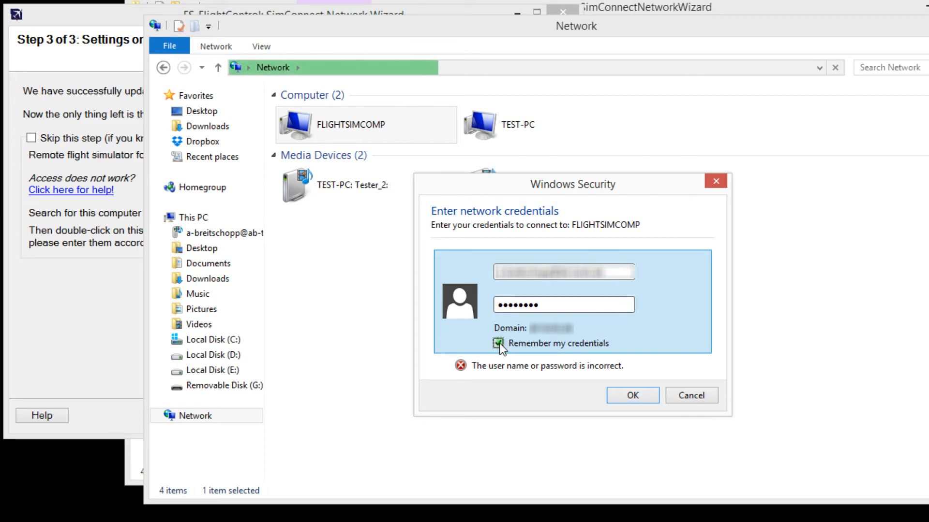
pyautogui.click(628, 396)
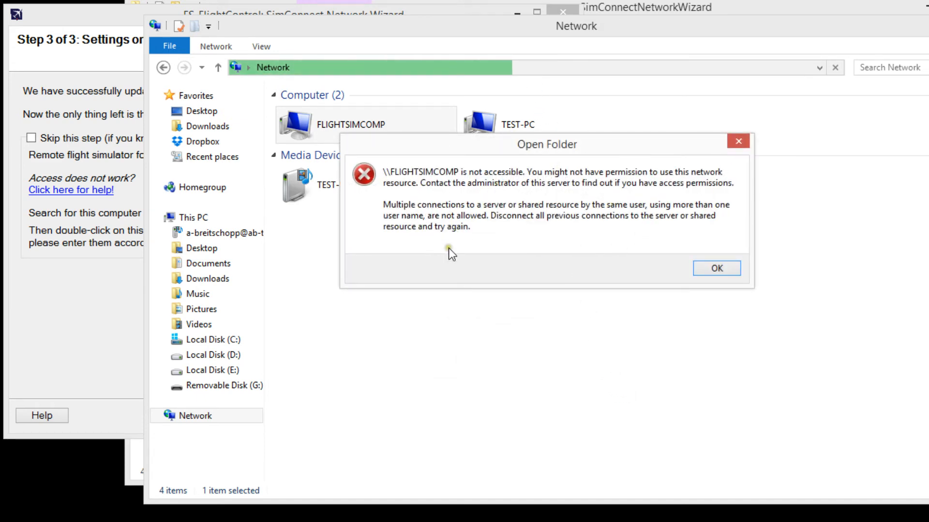
pyautogui.click(717, 269)
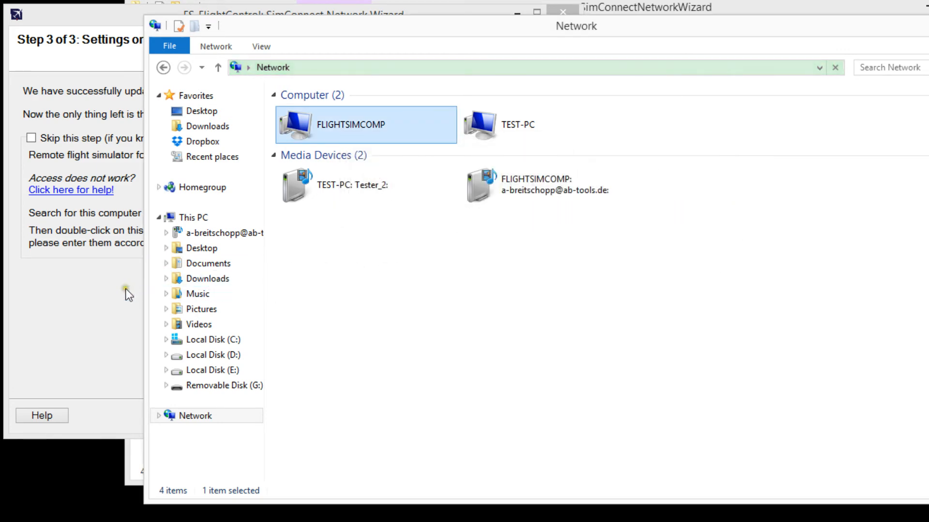
# Step: Return to the SimConnect Network Wizard, complete its final stage and finish it with FS-FlightControl set to start on close
pyautogui.click(126, 288)
pyautogui.click(674, 306)
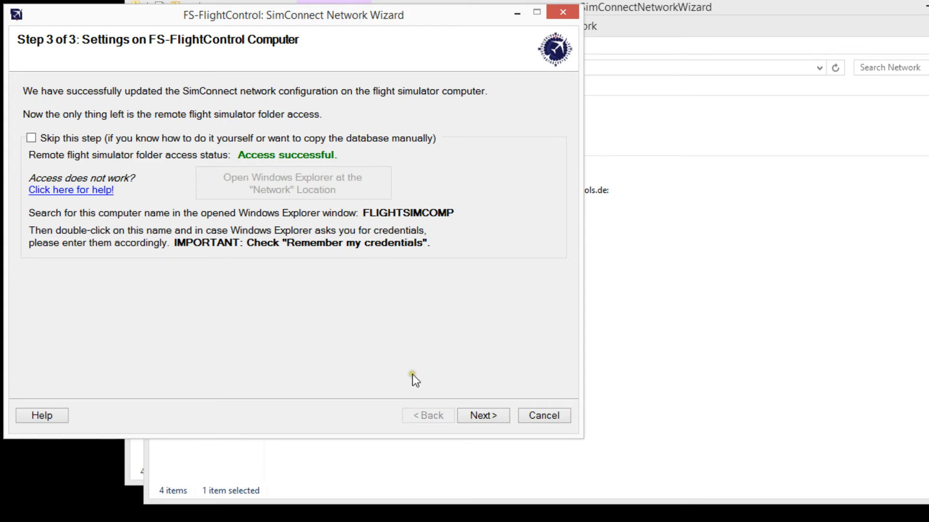
pyautogui.click(491, 415)
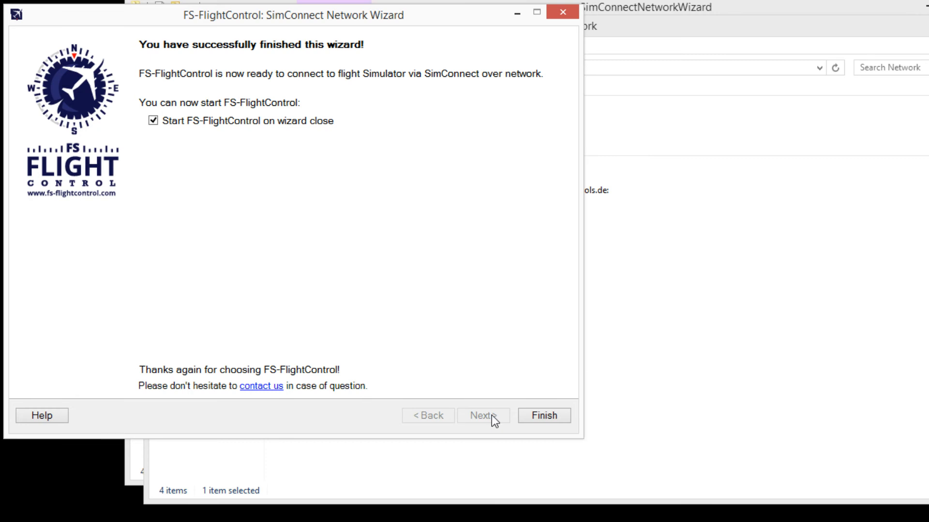
pyautogui.click(525, 416)
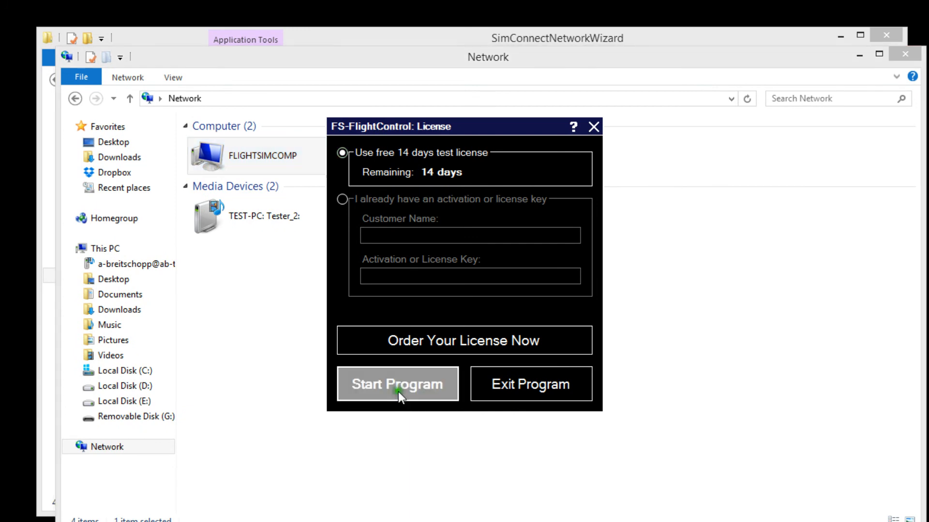
# Step: Continue with the free 14 days test license and build the scenery database from the Prepar3D directories on FLIGHTSIMCOMP
pyautogui.click(413, 387)
pyautogui.click(413, 234)
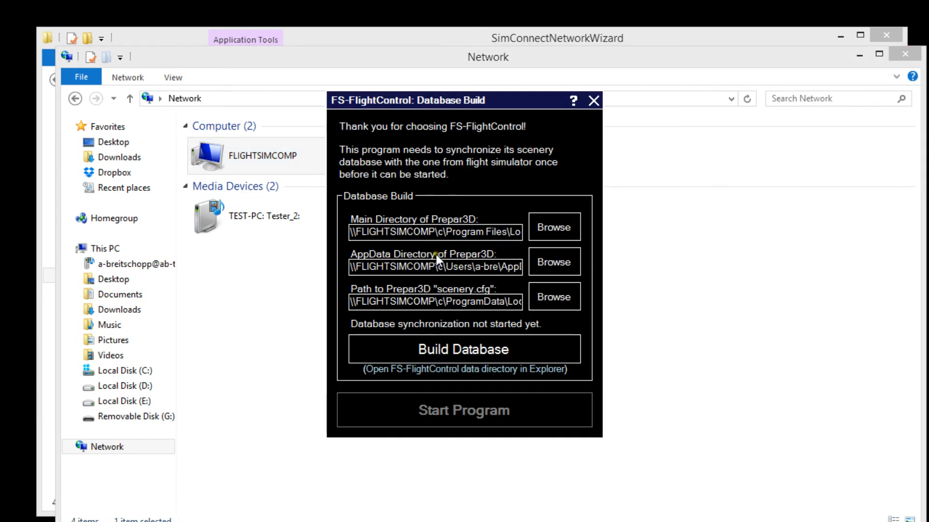
pyautogui.click(455, 346)
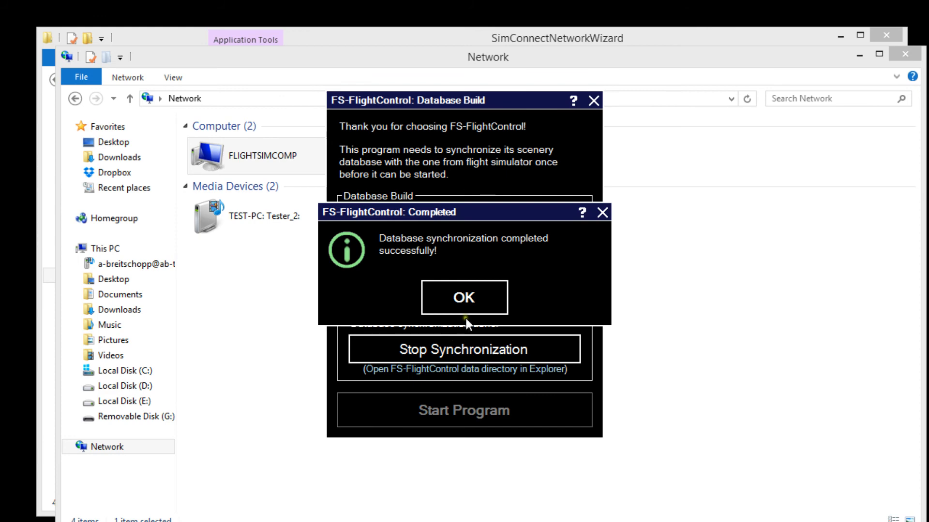
pyautogui.click(478, 296)
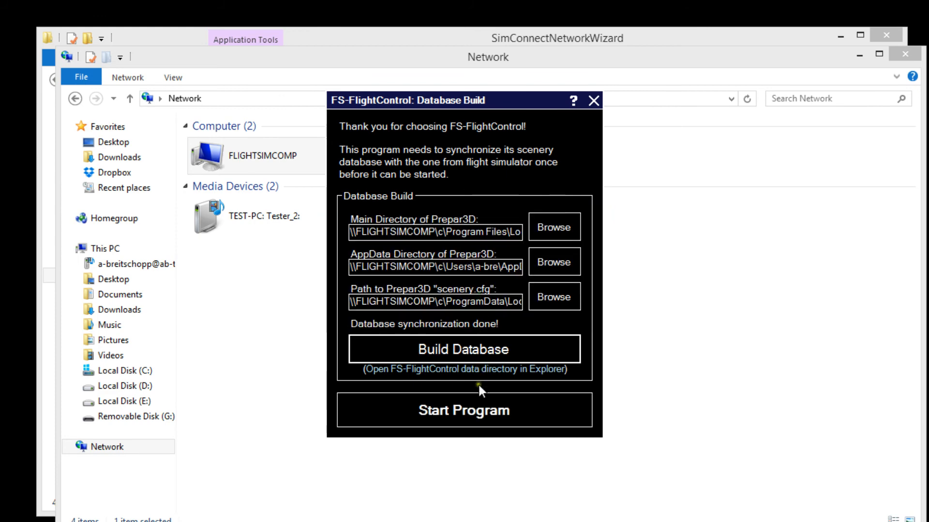
# Step: Start FS-FlightControl from the database build dialog and display the map with the connected aircraft
pyautogui.click(479, 416)
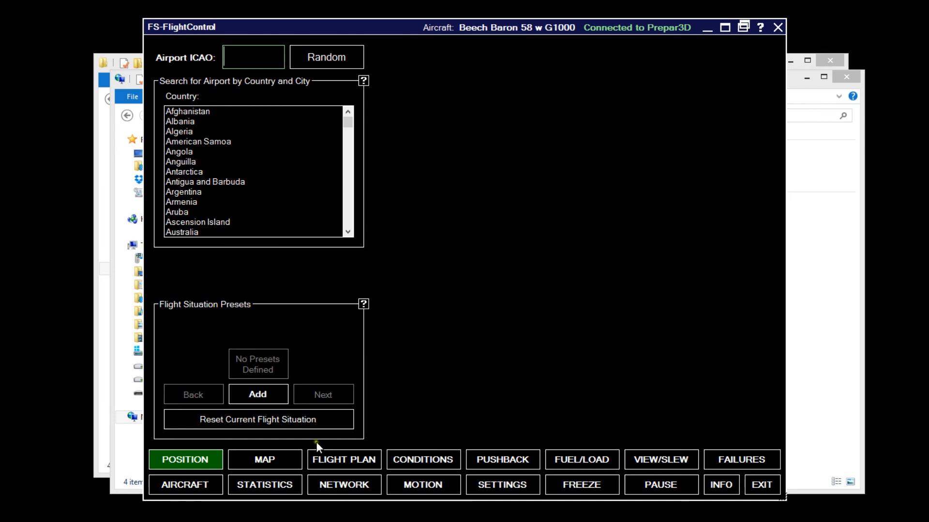
pyautogui.click(273, 460)
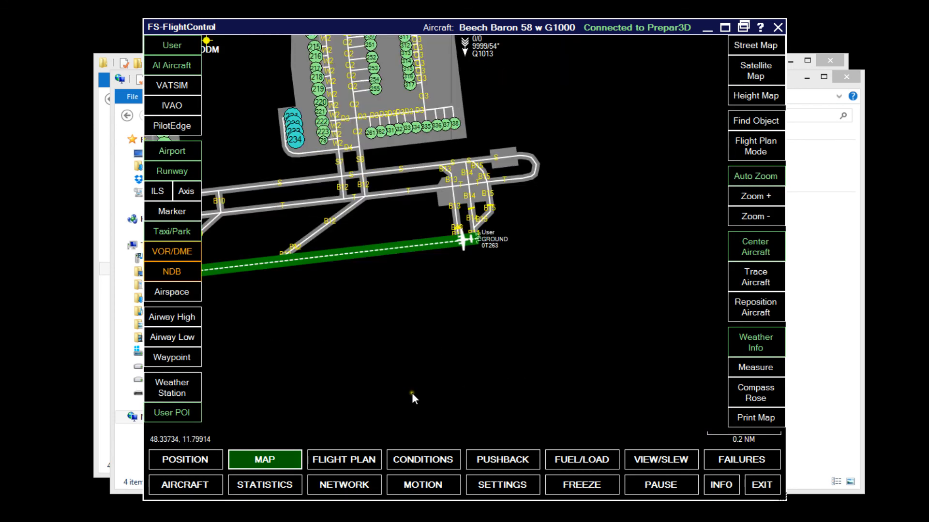